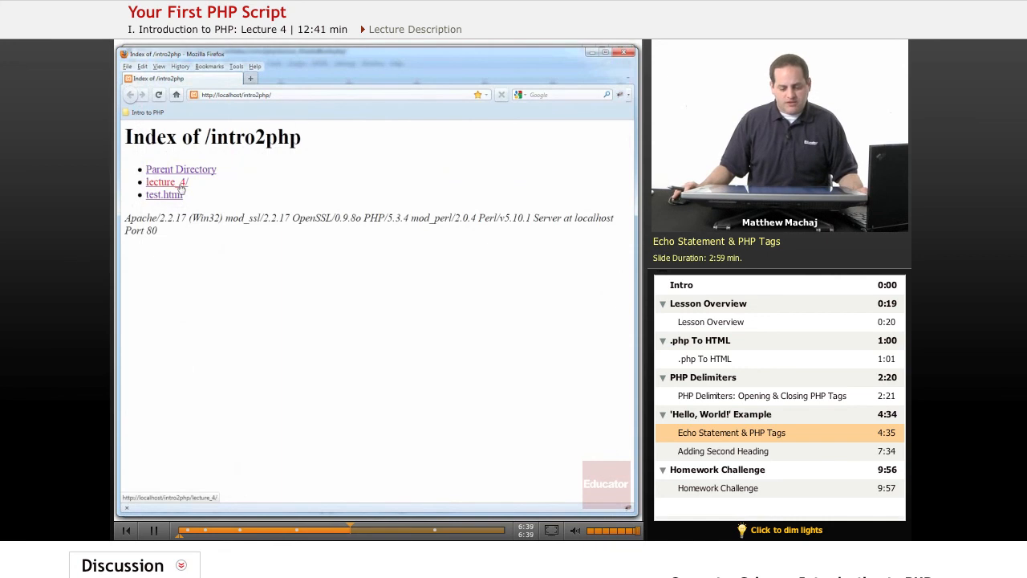
# - Load localhost/lecture_4/helloWorld.php showing the Hello, World! heading and view its plain-HTML page source
pyautogui.click(167, 183)
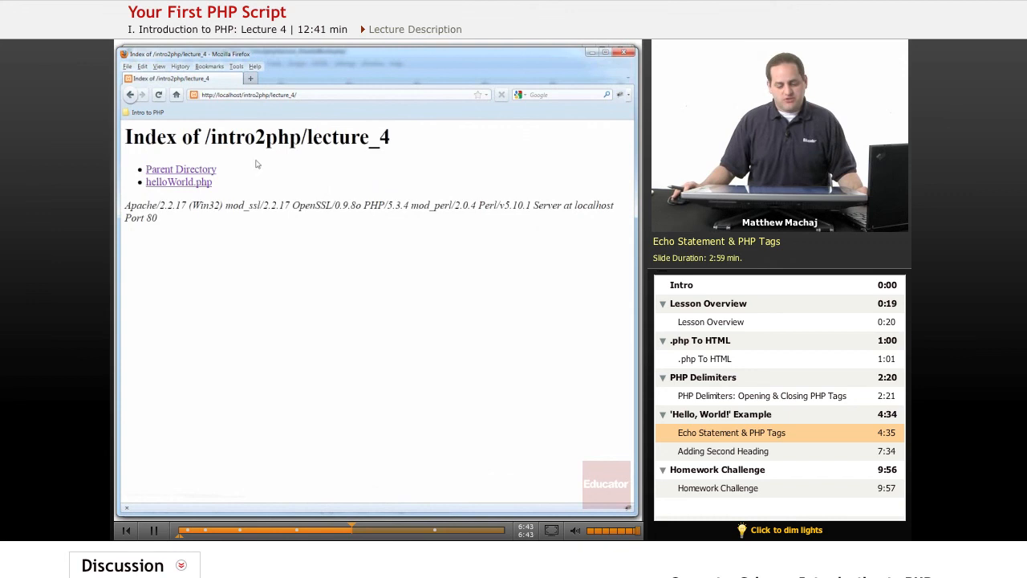
pyautogui.click(200, 184)
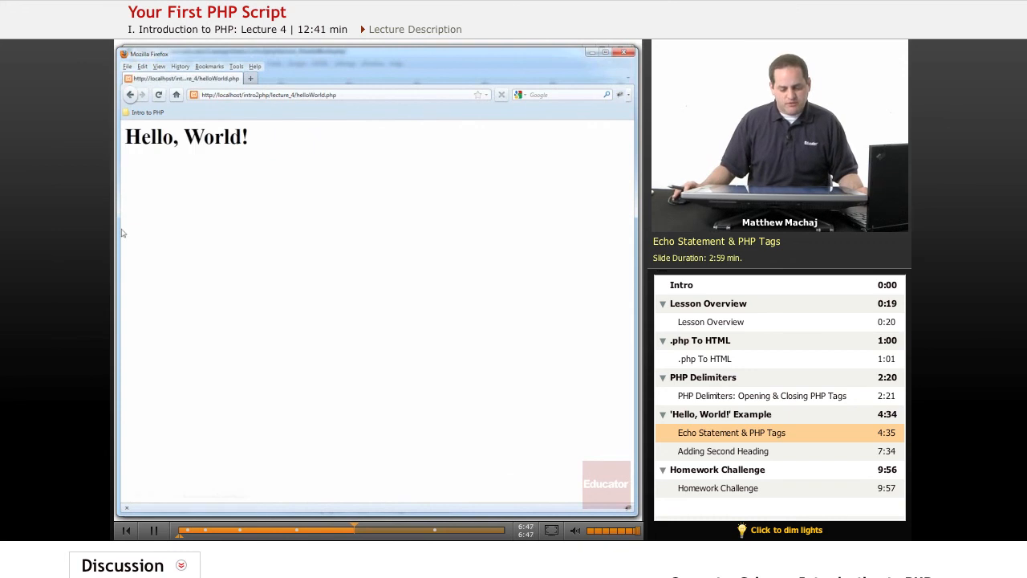
pyautogui.rightClick(241, 210)
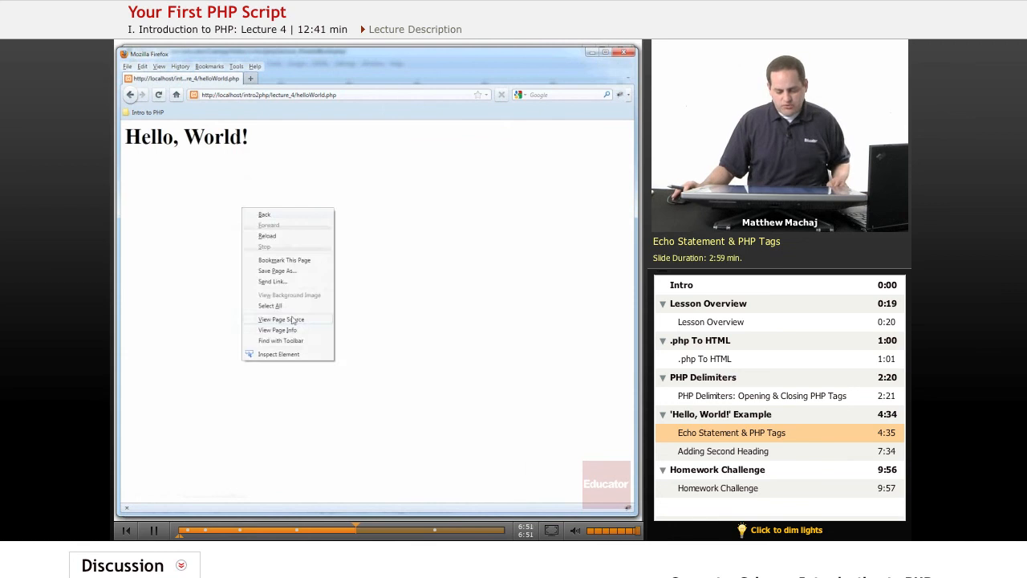
pyautogui.click(292, 320)
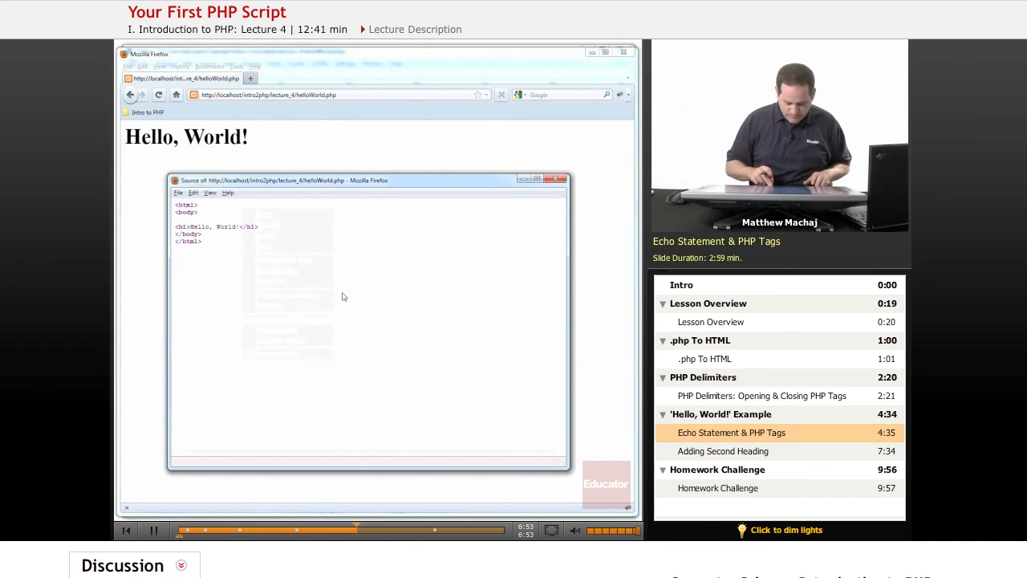